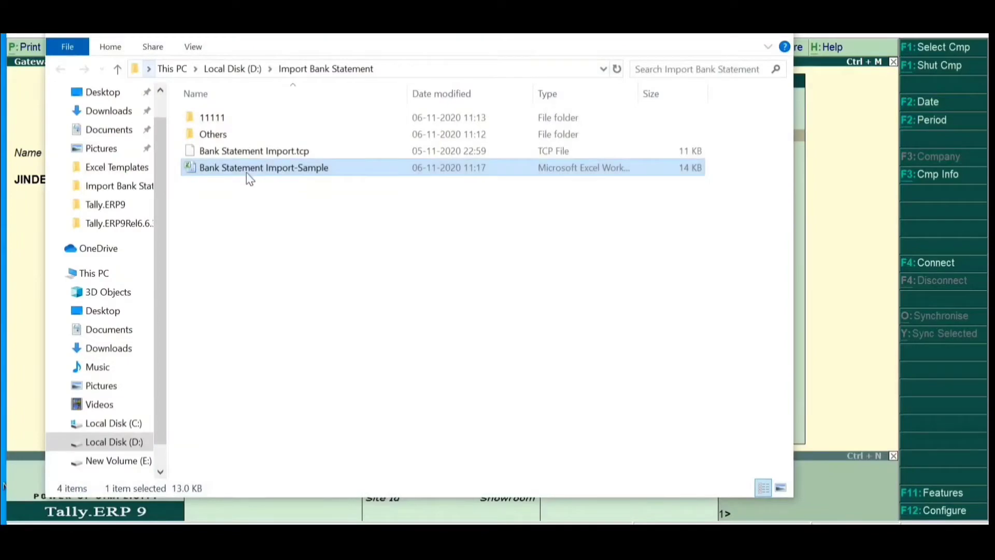
# Step: Open the Bank Statement Import-Sample workbook and examine the ImportBank sheet's columns from Date through Credit Ledger for Receipt
pyautogui.doubleClick(248, 171)
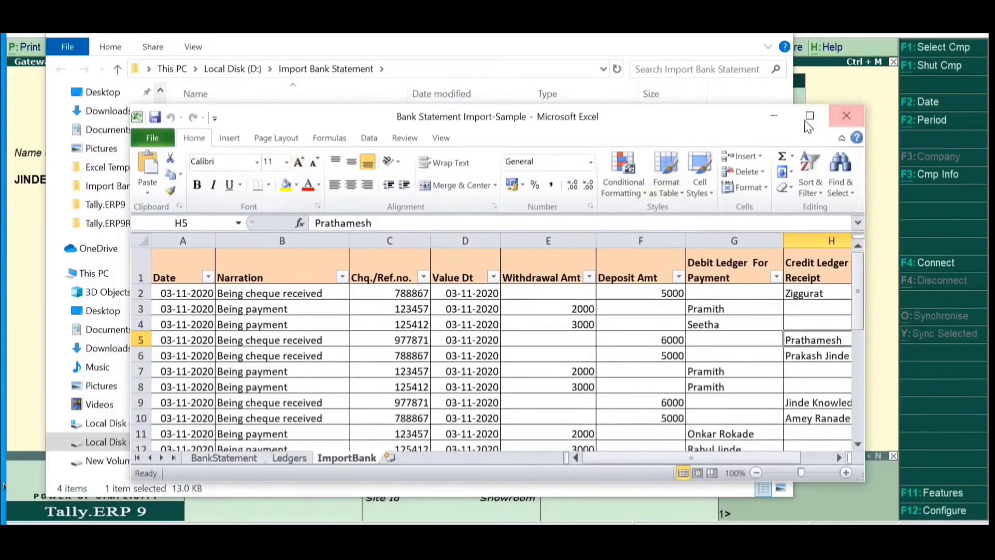
pyautogui.click(809, 116)
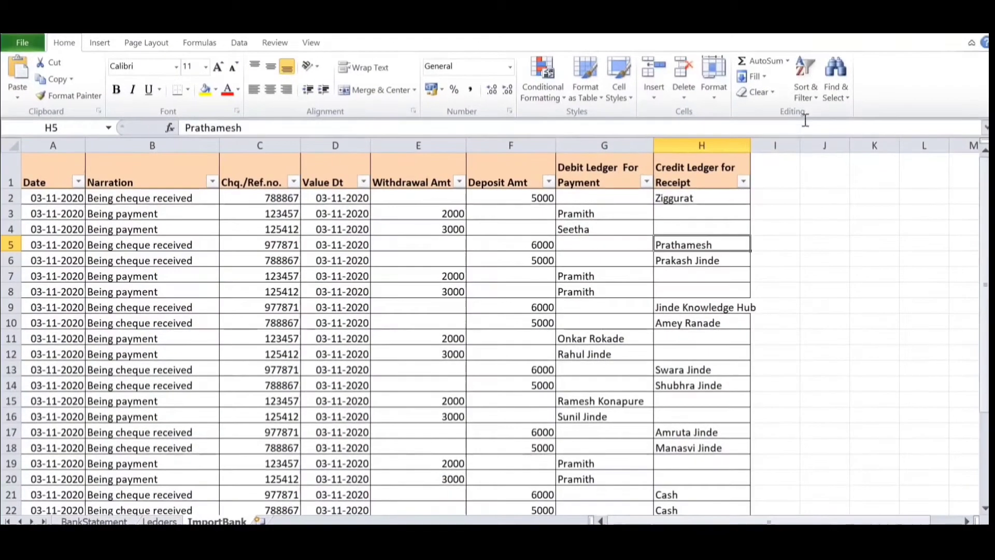
pyautogui.click(38, 198)
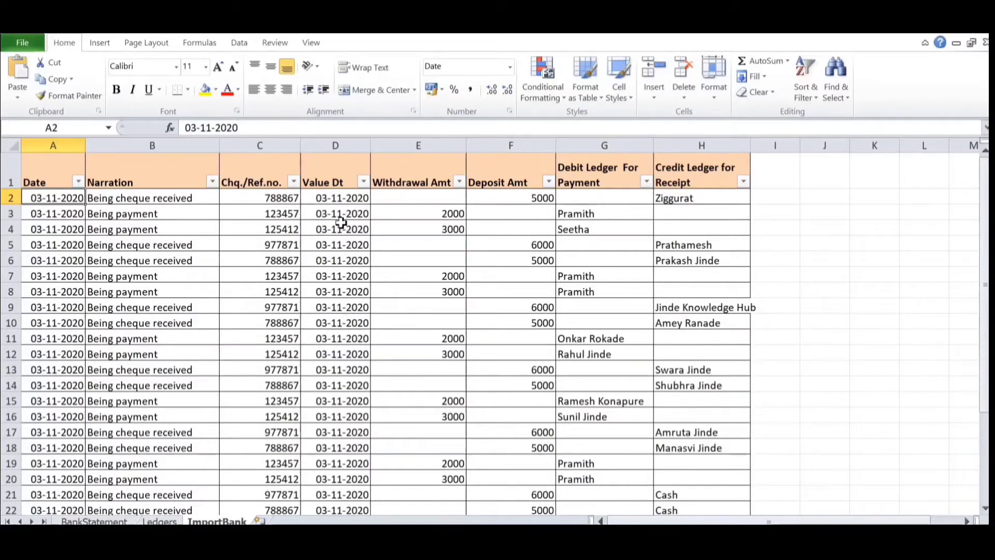
pyautogui.press('Right')
pyautogui.press('Right')
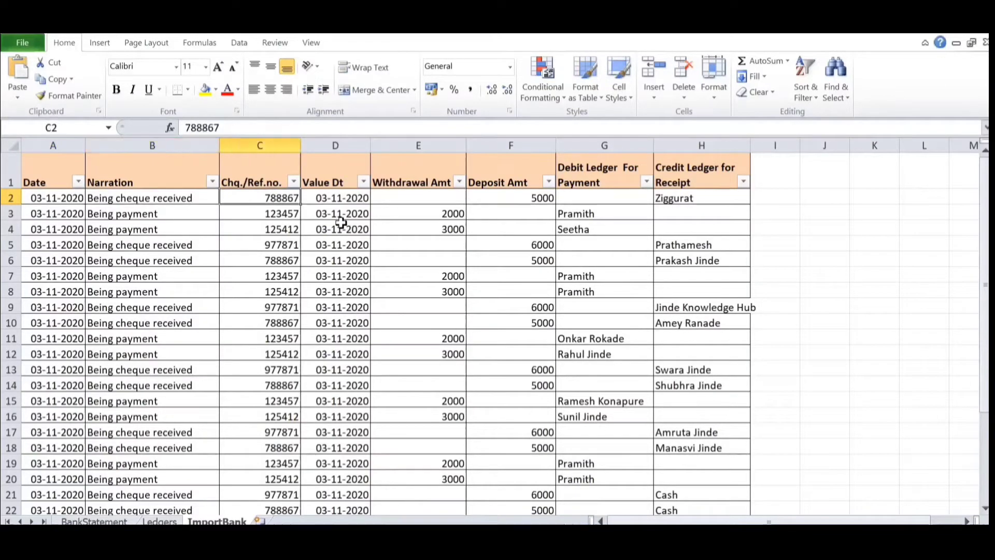
pyautogui.press('Right')
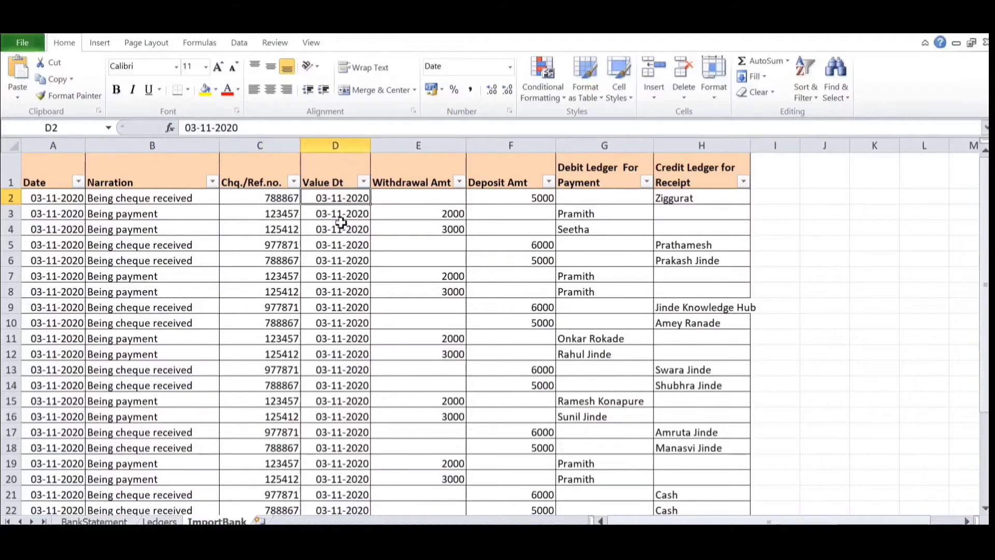
pyautogui.press('Right')
pyautogui.press('Down')
pyautogui.press('Down')
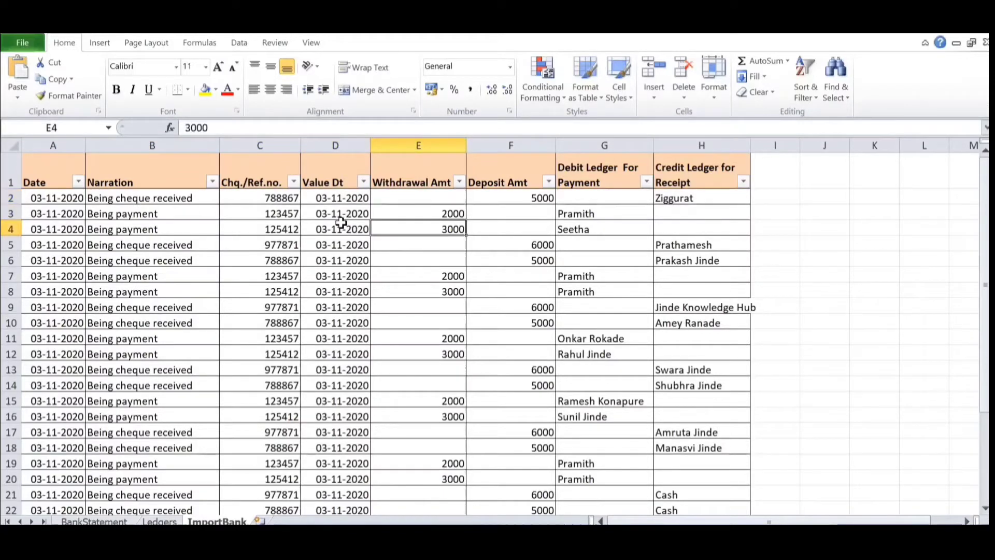
pyautogui.press('Up')
pyautogui.press('Right')
pyautogui.press('Up')
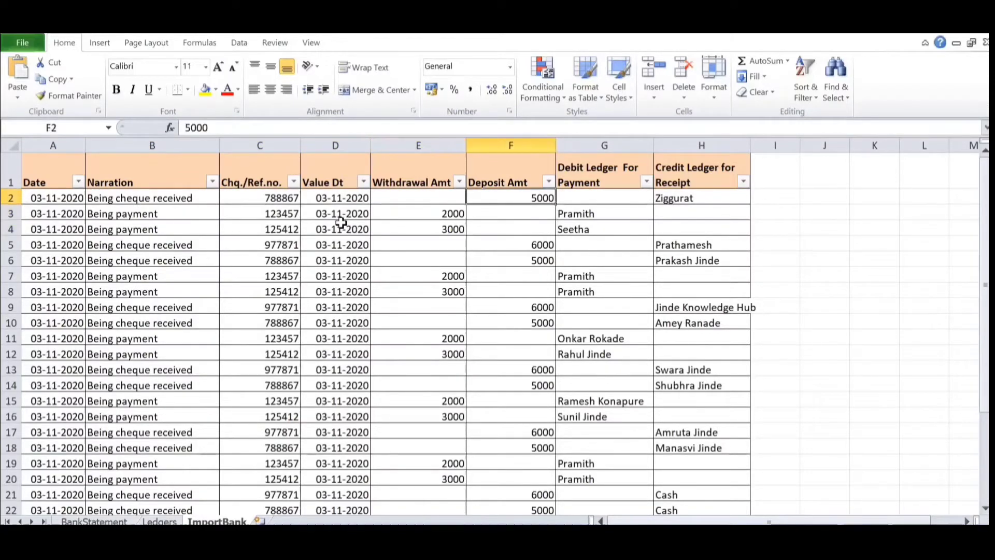
pyautogui.press('Down')
pyautogui.press('Right')
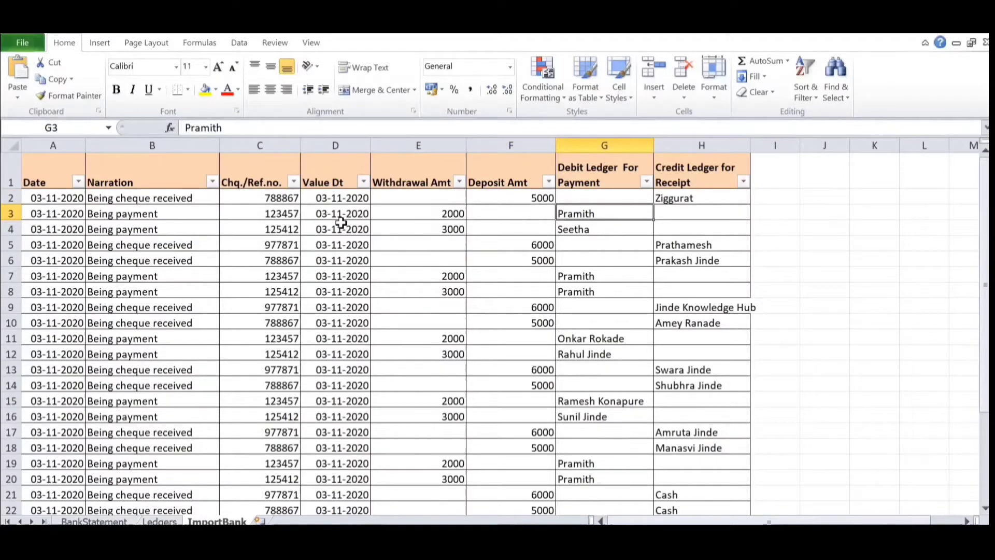
pyautogui.press('Down')
pyautogui.press('Up')
pyautogui.press('Right')
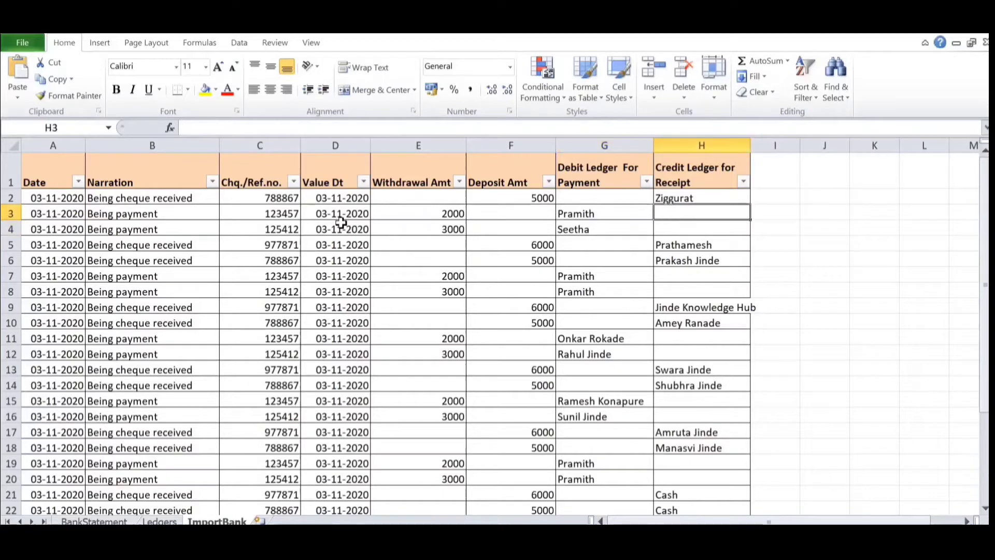
pyautogui.press('Up')
pyautogui.press('Down')
pyautogui.press('Down')
pyautogui.press('Down')
pyautogui.press('Down')
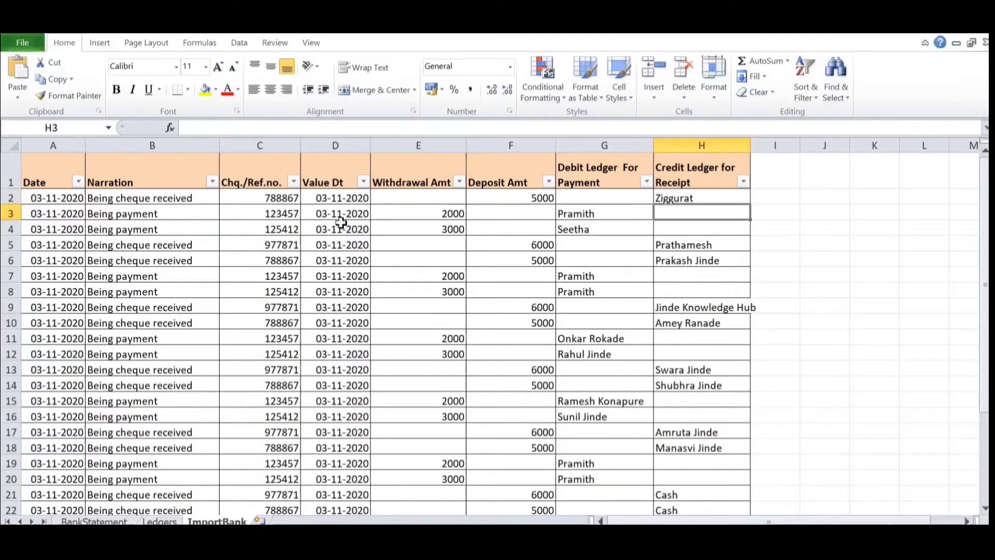
pyautogui.press('Left')
pyautogui.press('Left')
pyautogui.press('Left')
pyautogui.press('Left')
pyautogui.press('Left')
pyautogui.press('Left')
pyautogui.press('Left')
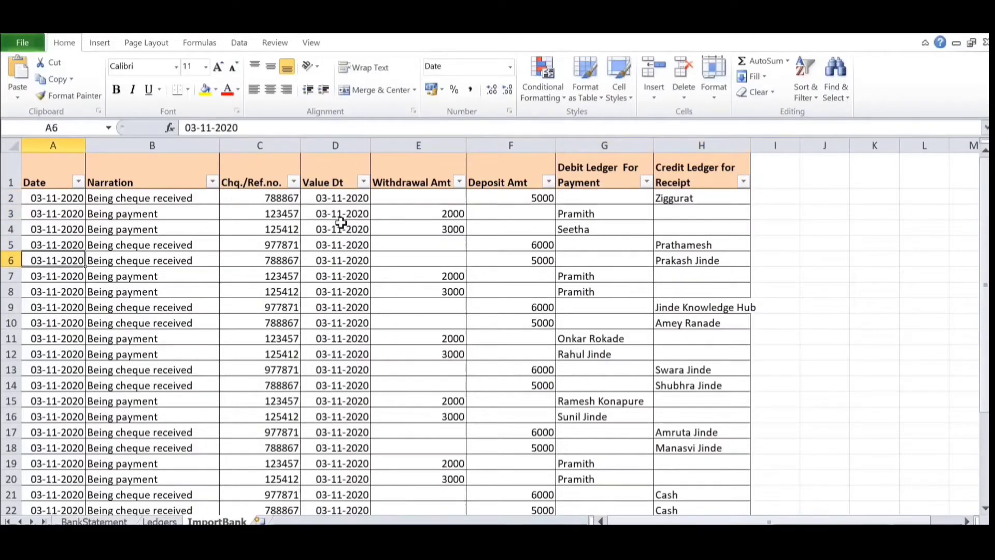
pyautogui.click(978, 36)
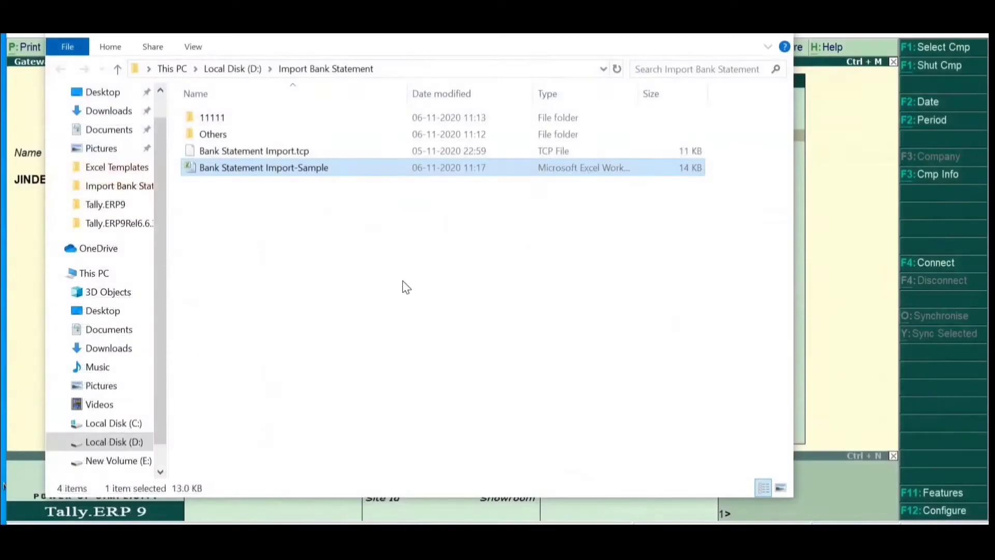
# Step: Copy the full path D:\Import Bank Statement\Bank Statement Import.tcp from the folder's address
pyautogui.click(413, 68)
pyautogui.click(413, 68)
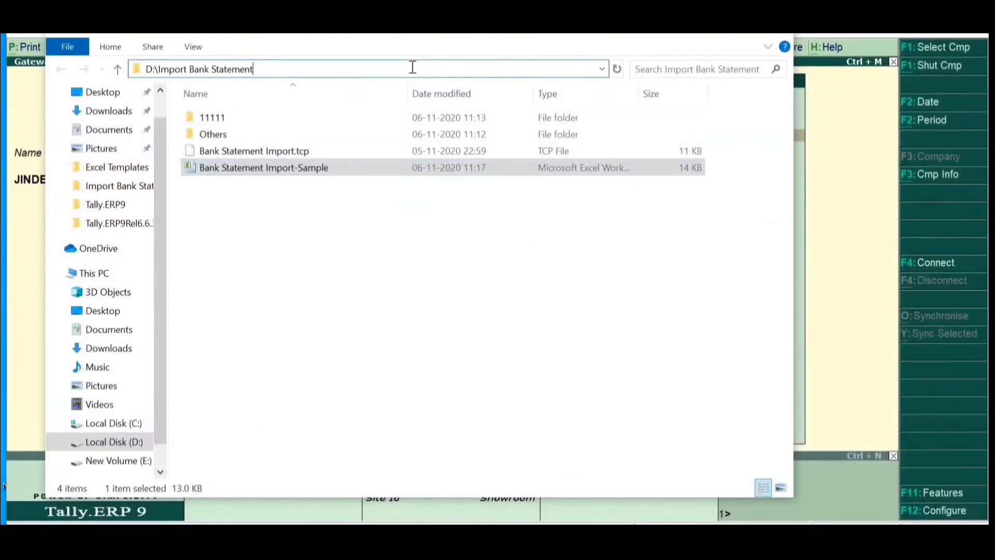
pyautogui.write('\\')
pyautogui.press('Down')
pyautogui.press('Down')
pyautogui.press('Down')
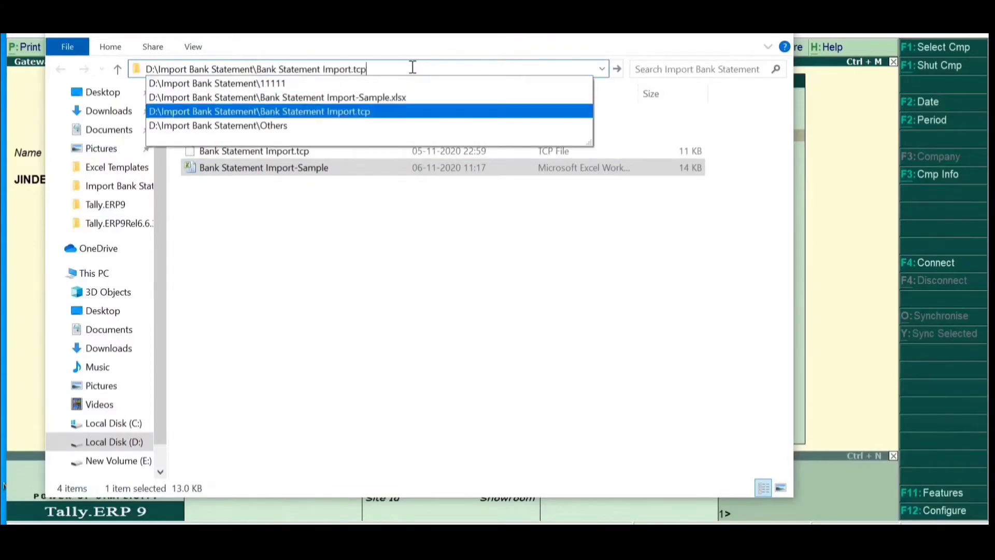
pyautogui.hotkey('shift', 'Left')
pyautogui.hotkey('shift', 'Left')
pyautogui.hotkey('shift', 'Left')
pyautogui.hotkey('shift', 'Left')
pyautogui.hotkey('shift', 'Left')
pyautogui.hotkey('shift', 'Left')
pyautogui.hotkey('shift', 'Left')
pyautogui.hotkey('shift', 'Left')
pyautogui.hotkey('shift', 'Left')
pyautogui.hotkey('shift', 'Left')
pyautogui.hotkey('shift', 'Left')
pyautogui.hotkey('shift', 'Left')
pyautogui.hotkey('shift', 'Left')
pyautogui.hotkey('shift', 'Left')
pyautogui.hotkey('shift', 'Left')
pyautogui.hotkey('shift', 'Left')
pyautogui.hotkey('shift', 'Left')
pyautogui.hotkey('shift', 'Left')
pyautogui.hotkey('shift', 'Left')
pyautogui.hotkey('shift', 'Left')
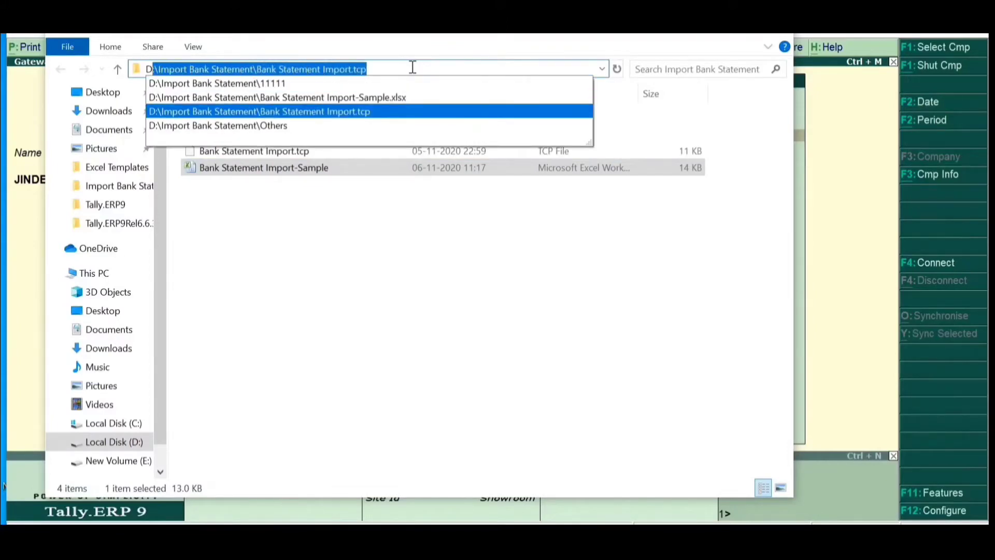
pyautogui.hotkey('shift', 'Left')
pyautogui.hotkey('shift', 'Left')
pyautogui.press('Escape')
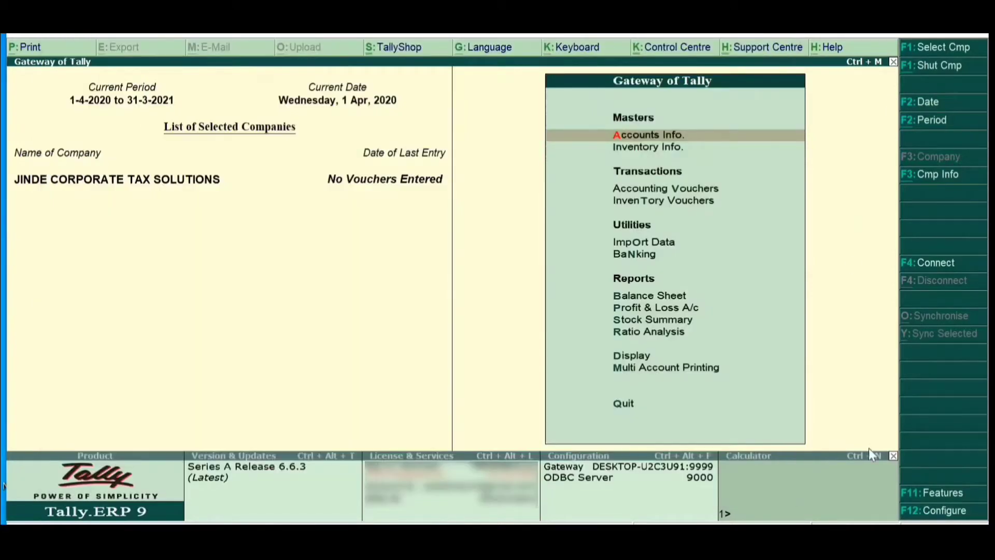
# Step: In Tally.ERP 9, add D:\Import Bank Statement\Bank Statement Import.tcp to the TDL files preloaded on startup, keeping startup loading at Yes
pyautogui.click(944, 512)
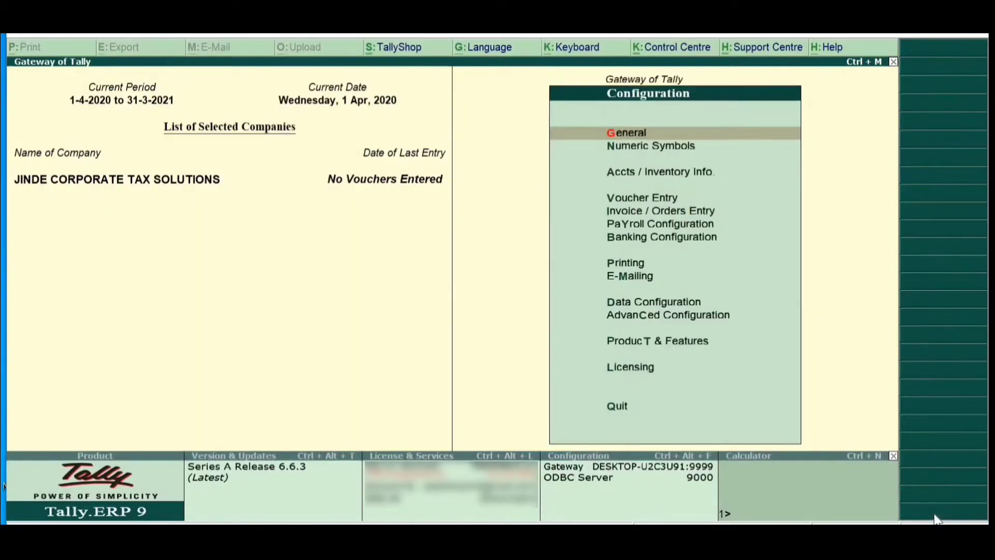
pyautogui.click(647, 347)
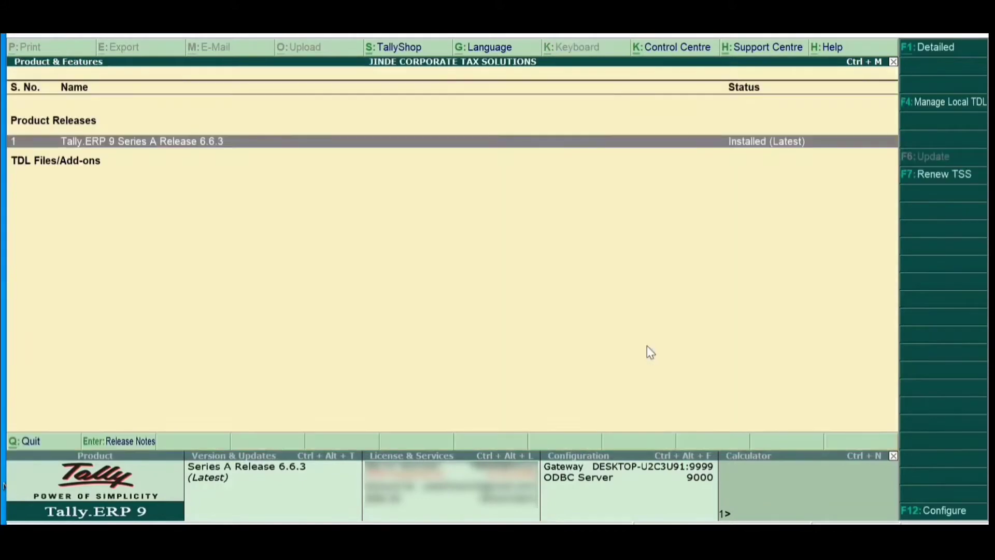
pyautogui.click(932, 110)
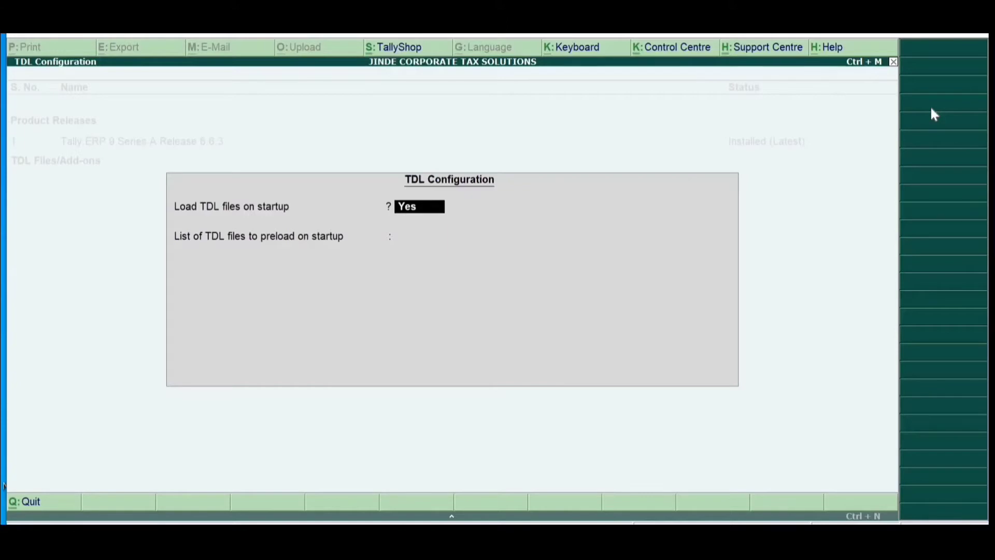
pyautogui.press('Return')
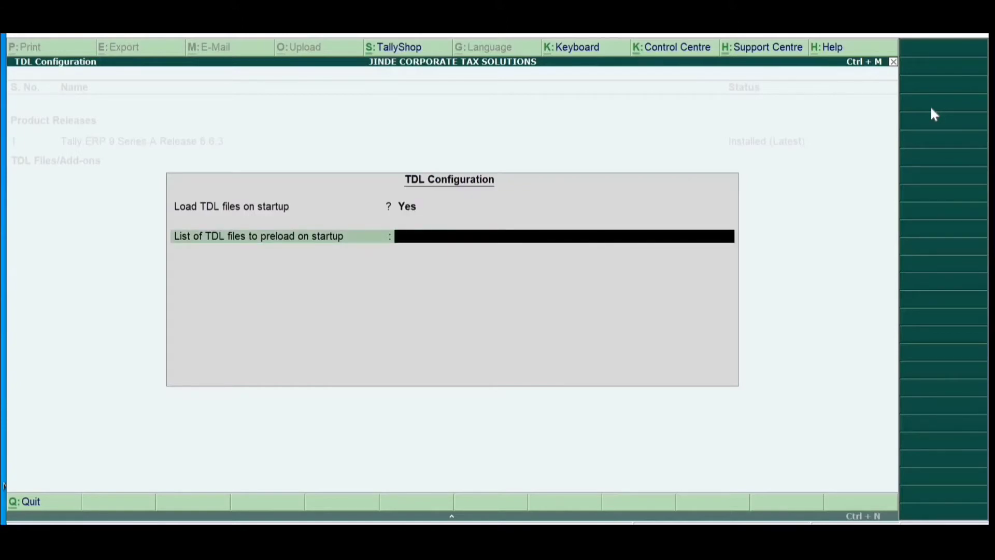
pyautogui.hotkey('ctrl', 'alt', 'v')
pyautogui.press('Return')
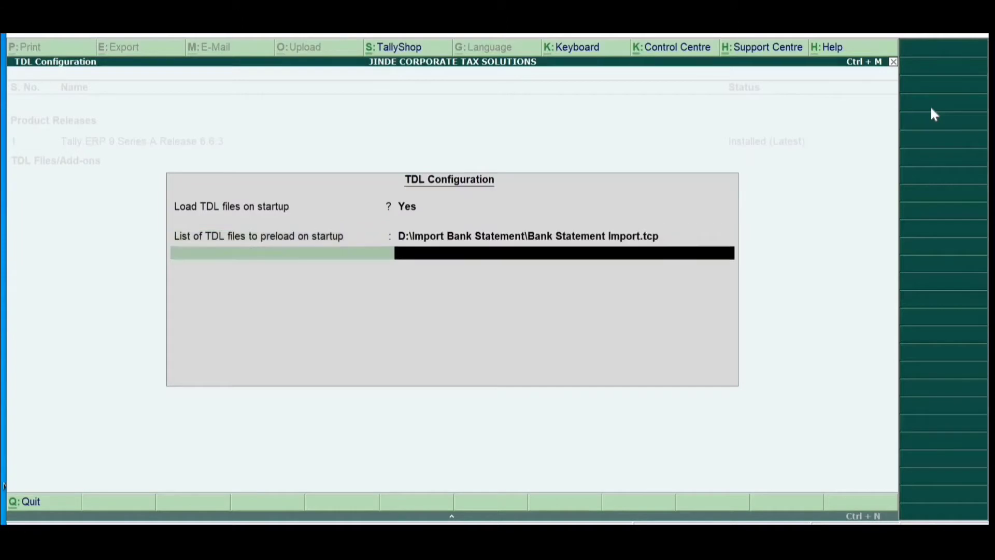
pyautogui.press('Return')
pyautogui.press('Return')
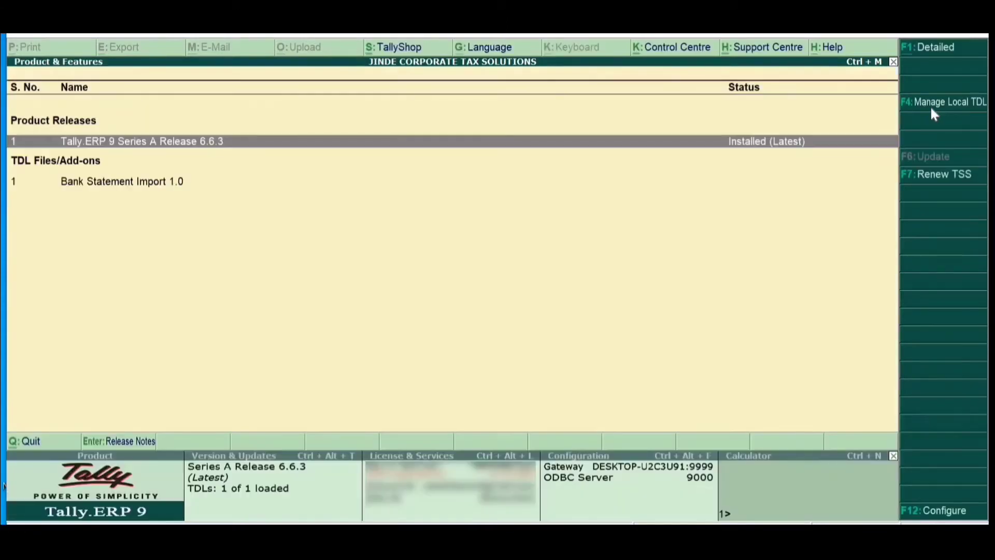
pyautogui.press('Escape')
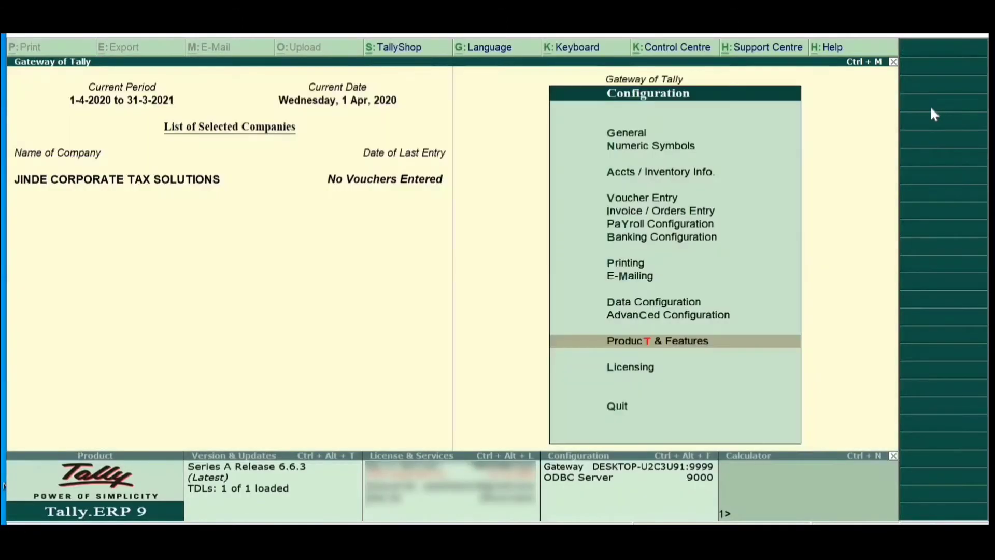
pyautogui.press('Escape')
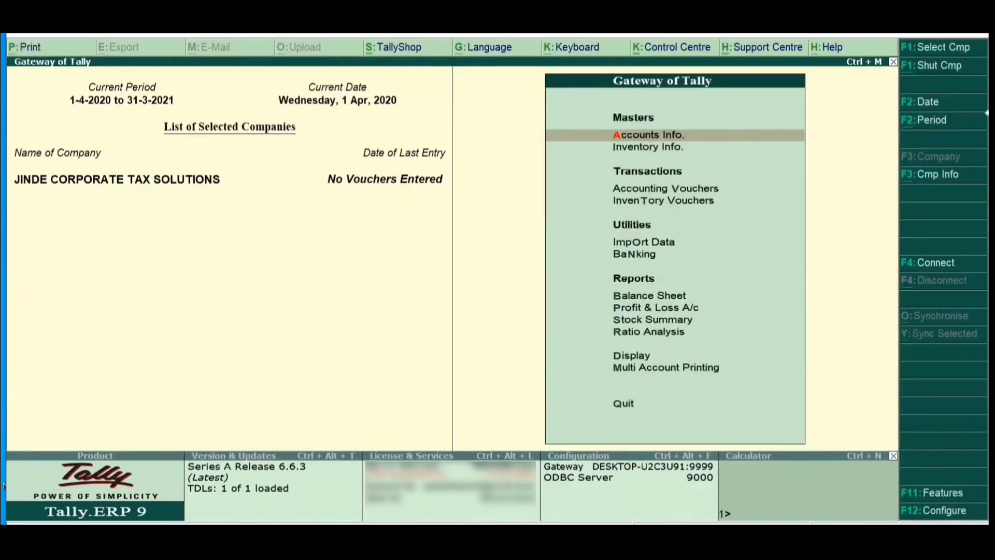
# Step: Set Enable Bank Statement Import Module to Yes in the company's add-on features and accept the change
pyautogui.click(929, 499)
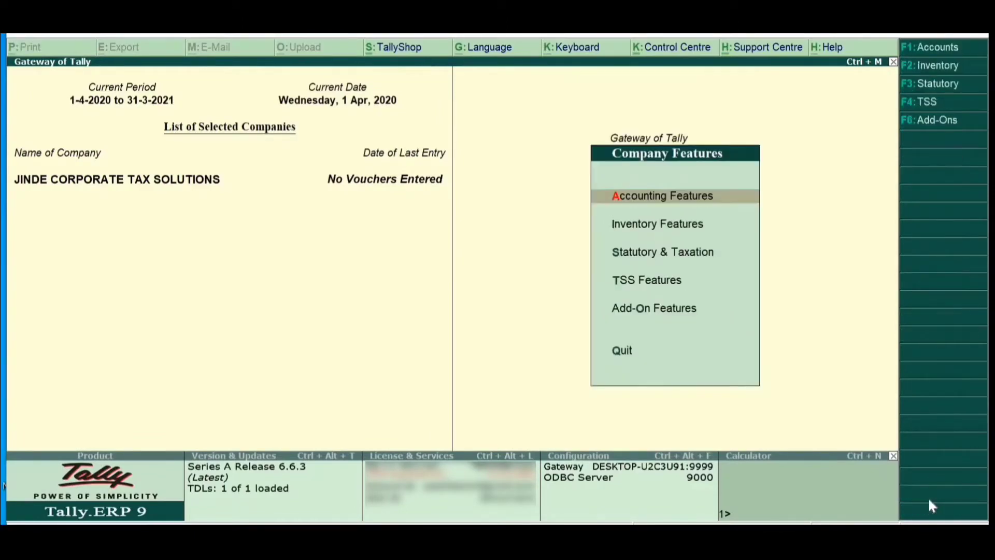
pyautogui.click(644, 310)
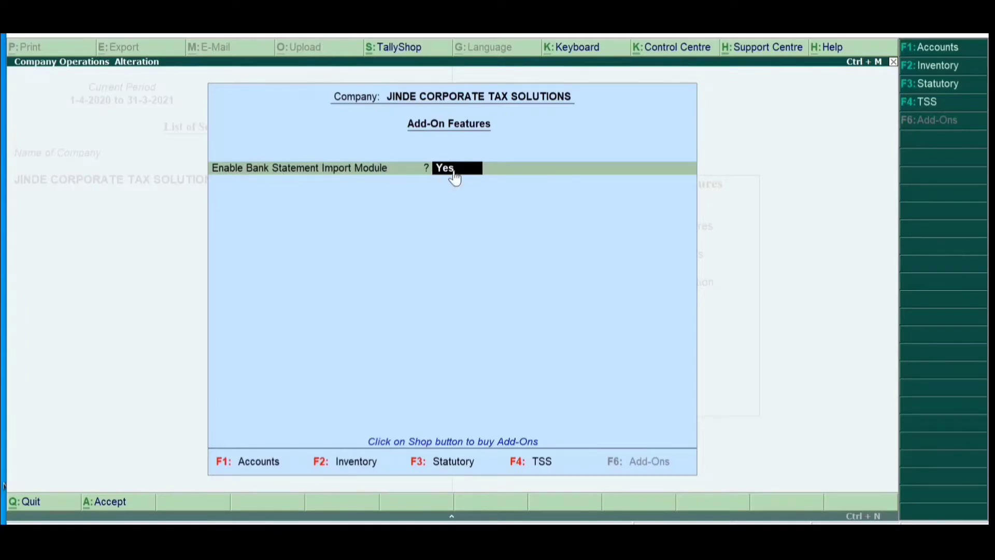
pyautogui.press('Return')
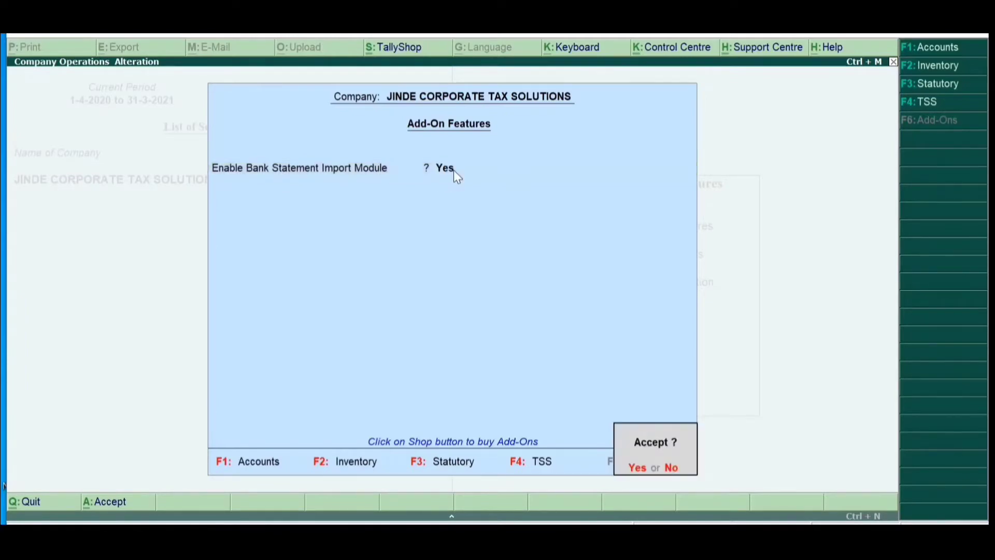
pyautogui.press('Return')
pyautogui.press('Escape')
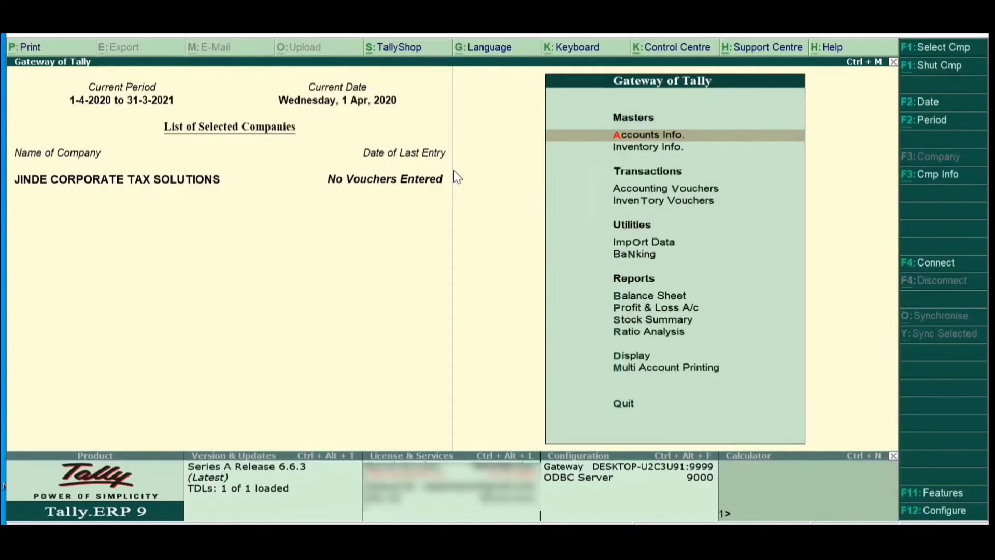
# Step: Start a bank statement import and set its folder path to D:\Import Bank Statement, copied from File Explorer
pyautogui.click(661, 245)
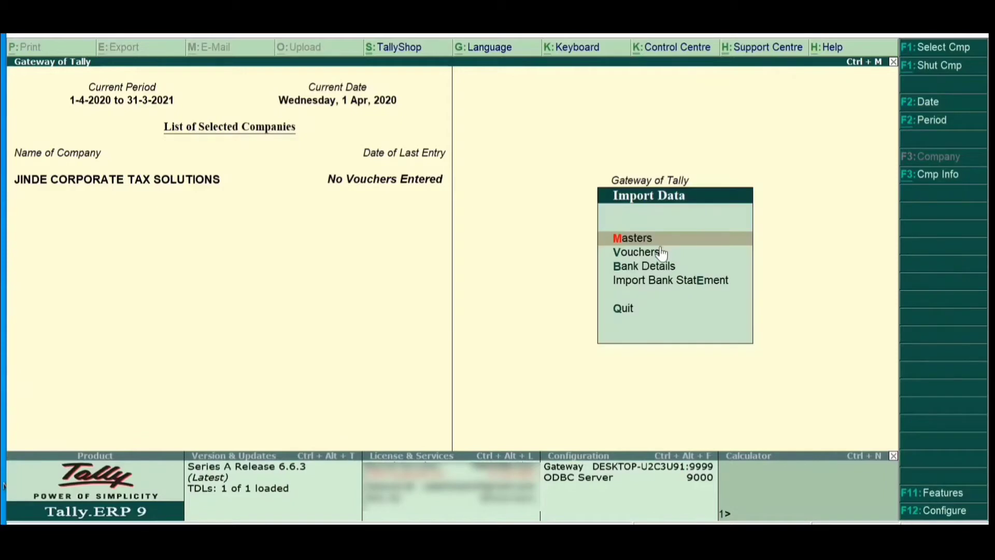
pyautogui.click(673, 284)
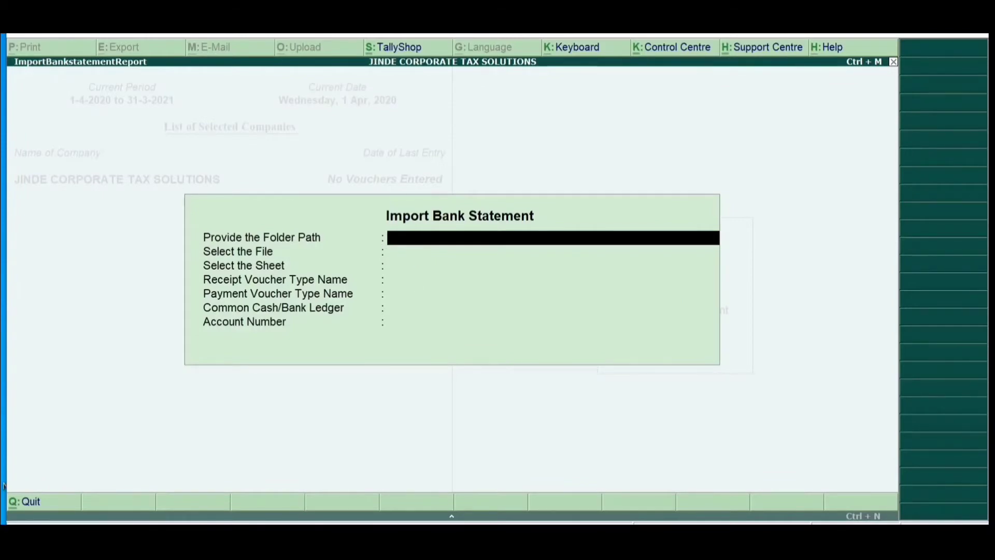
pyautogui.hotkey('alt', 'Tab')
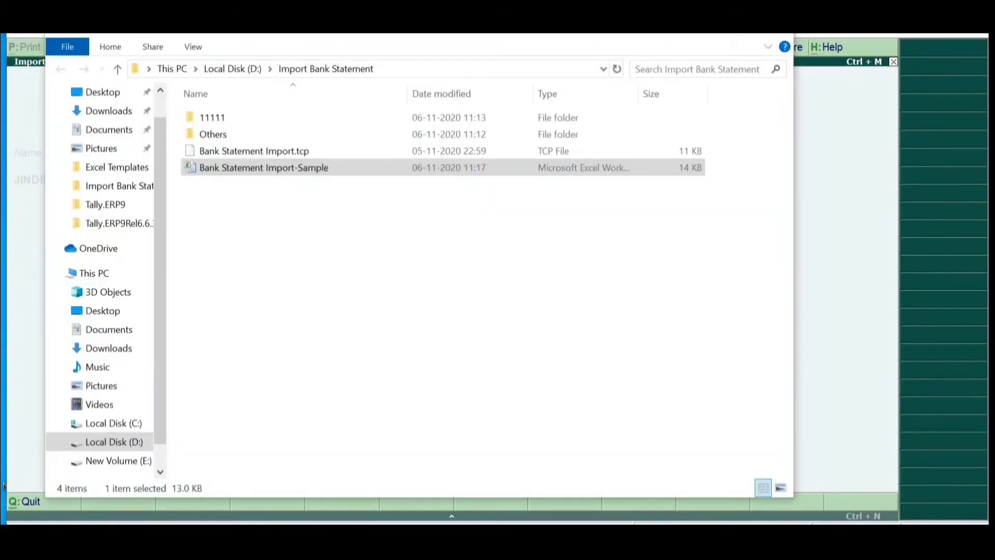
pyautogui.click(428, 68)
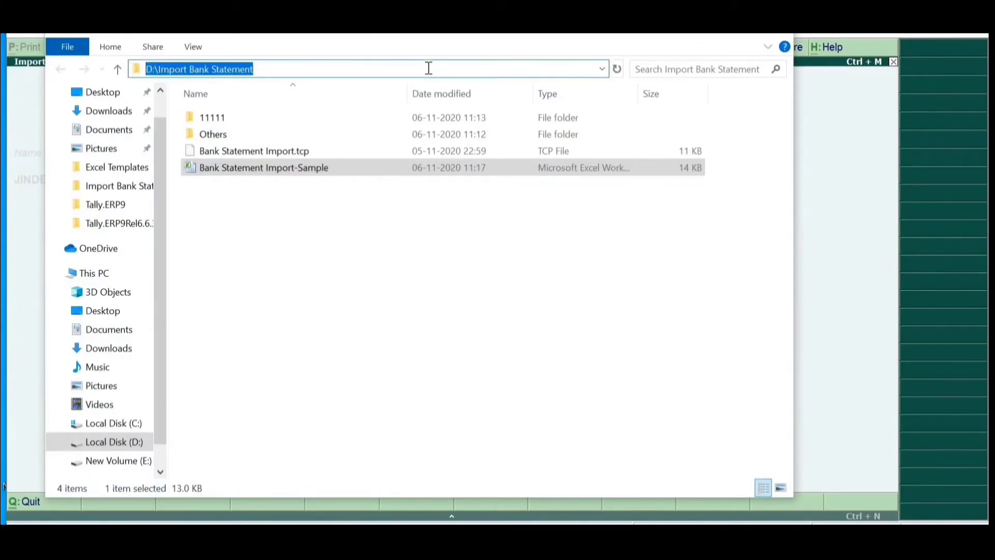
pyautogui.hotkey('alt', 'Tab')
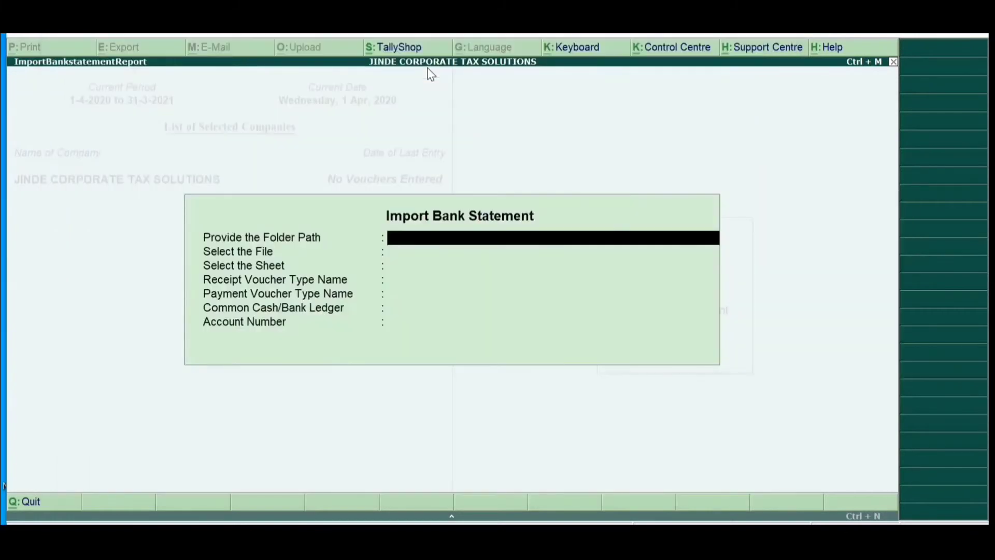
pyautogui.hotkey('ctrl', 'alt', 'v')
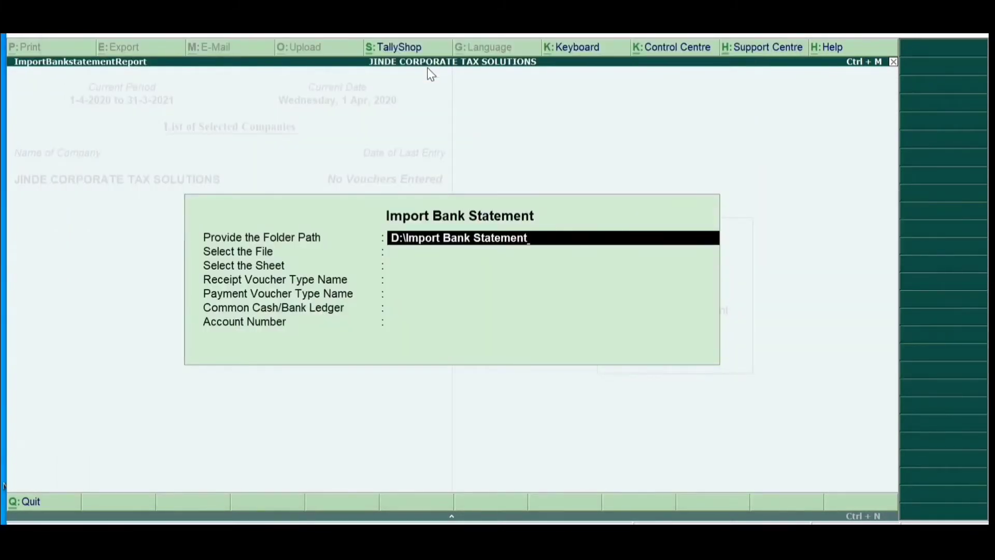
pyautogui.press('Return')
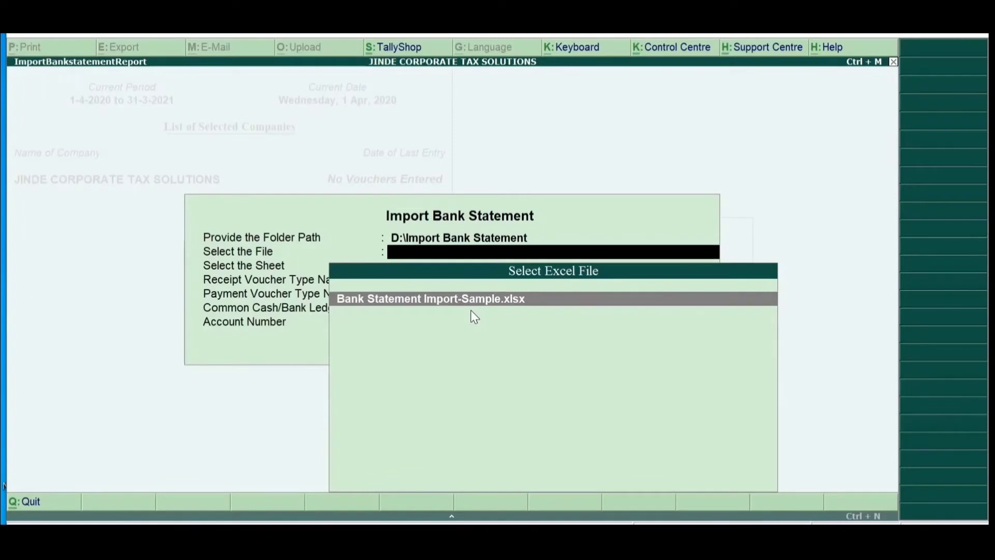
# Step: Choose Bank Statement Import-Sample.xlsx with its ImportBank sheet, and set the voucher types to Receipt for receipts and Payment for payments
pyautogui.press('Return')
pyautogui.press('Down')
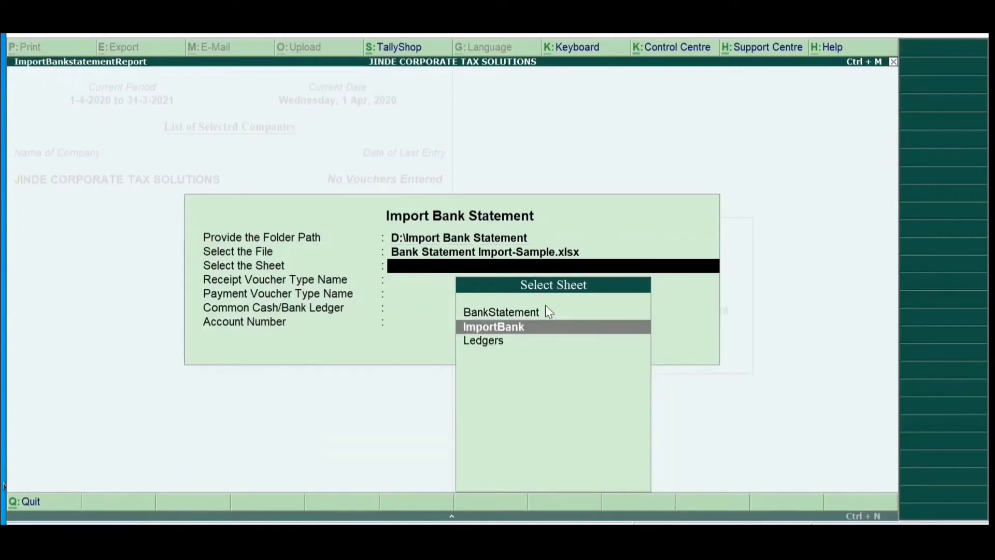
pyautogui.click(486, 325)
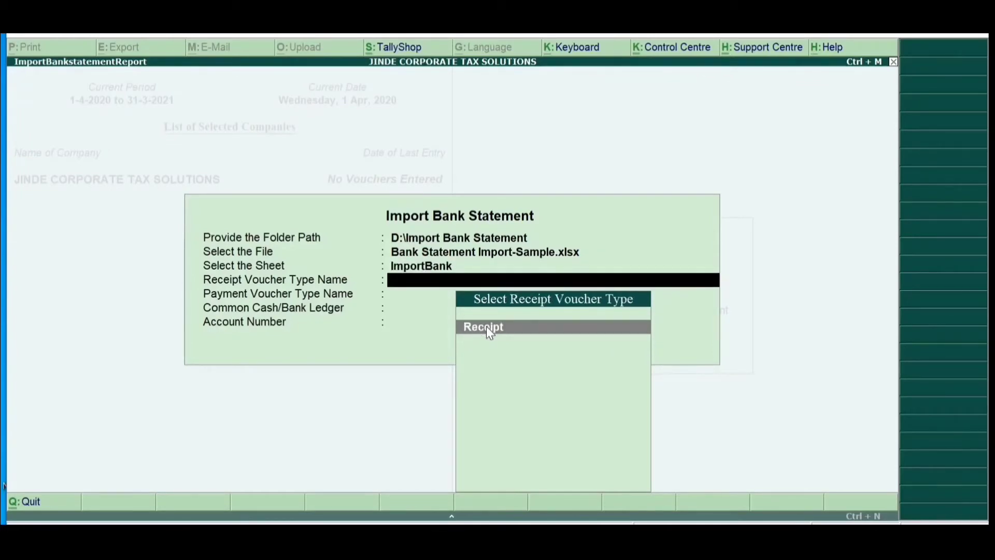
pyautogui.click(486, 326)
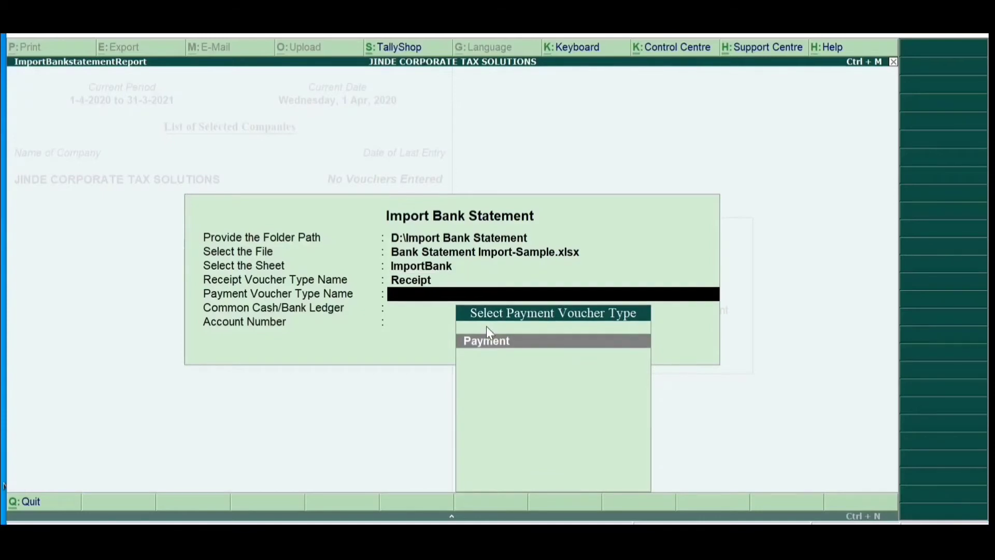
pyautogui.press('Return')
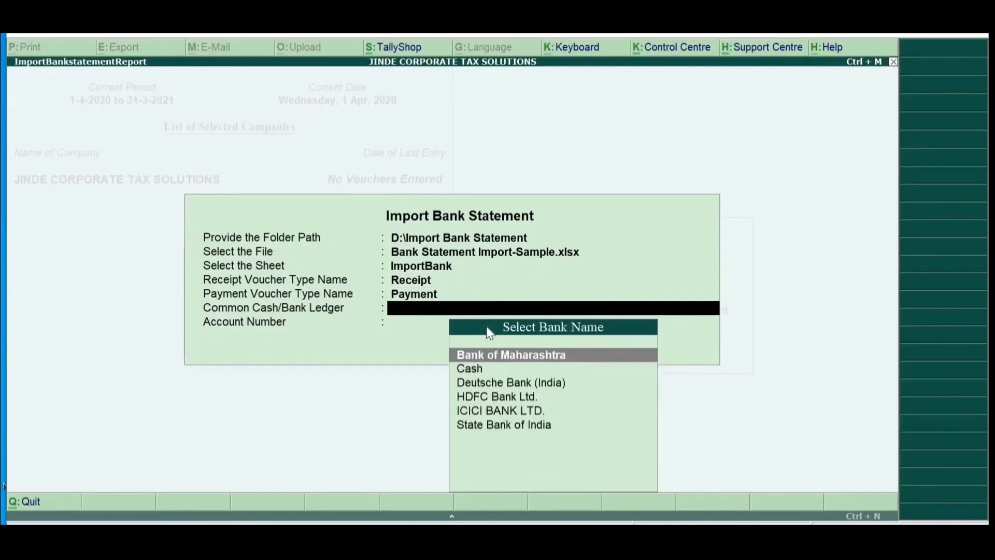
# Step: Set the common cash/bank ledger to HDFC Bank Ltd., leave the account number blank, and accept the bank statement import
pyautogui.press('Down')
pyautogui.press('Down')
pyautogui.press('Down')
pyautogui.press('Down')
pyautogui.press('Up')
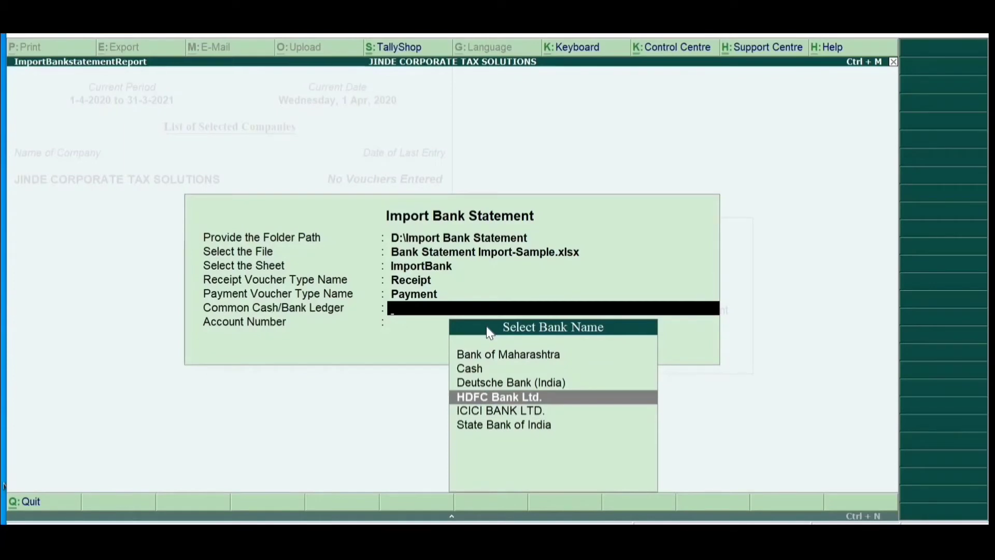
pyautogui.press('Return')
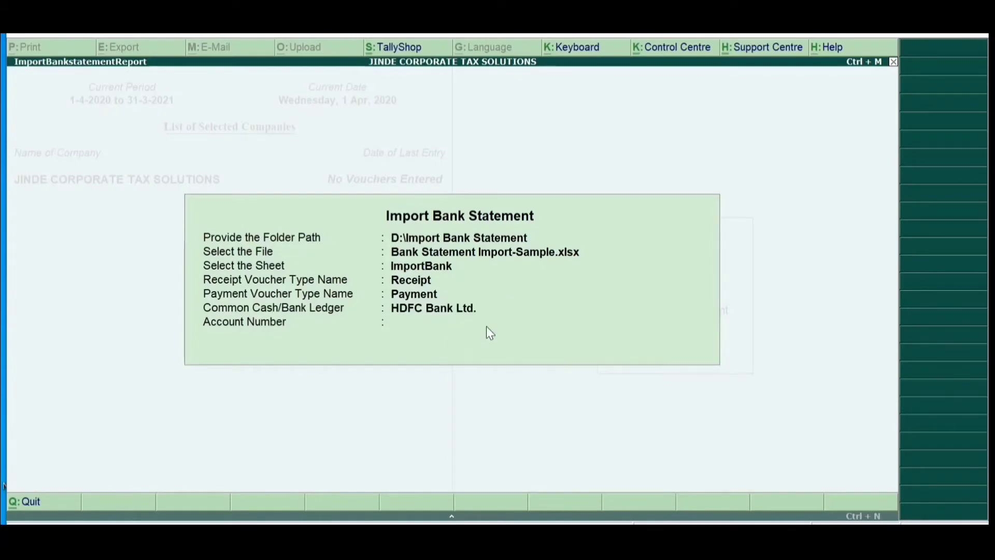
pyautogui.press('Return')
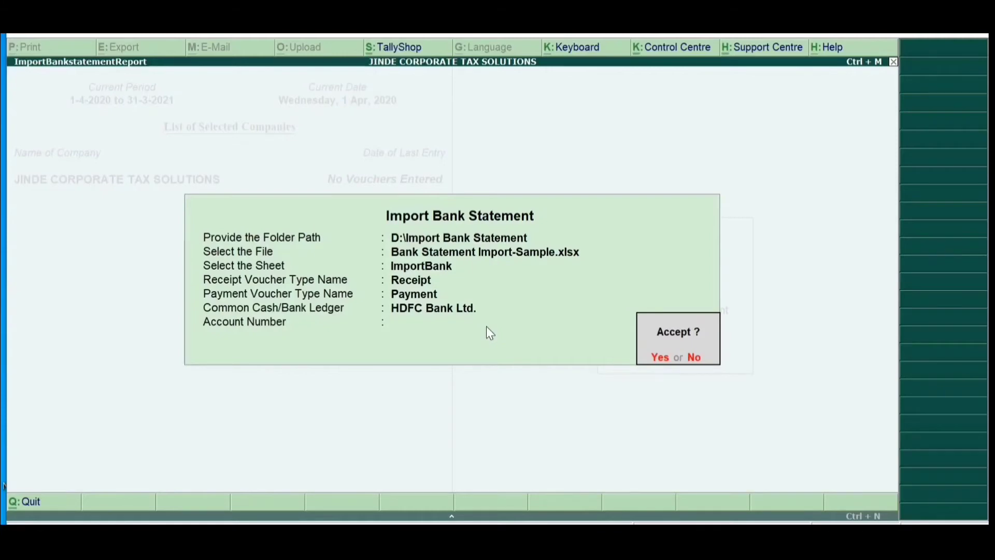
pyautogui.press('Return')
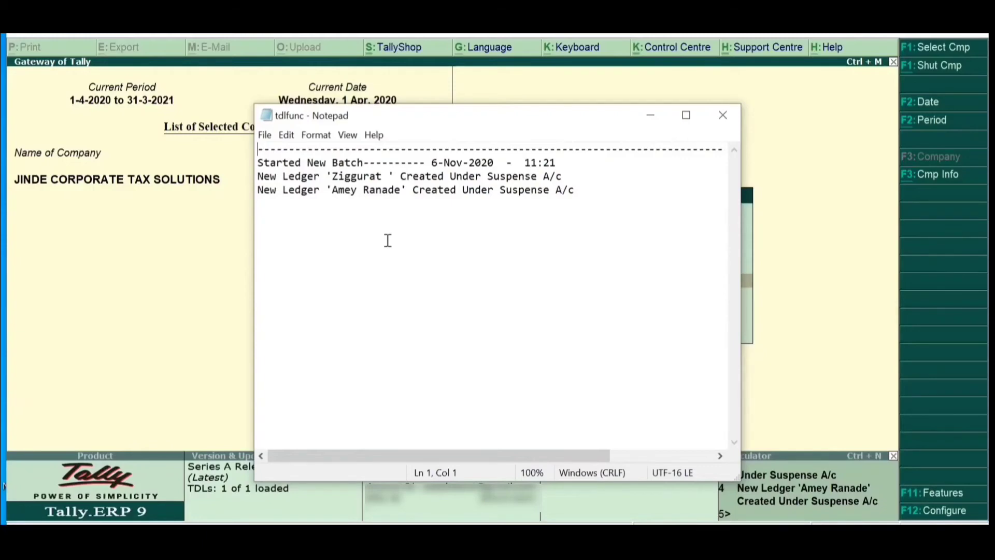
# Step: Check the import log in Notepad for newly created ledgers, minimize it, and return to the Gateway of Tally
pyautogui.click(360, 176)
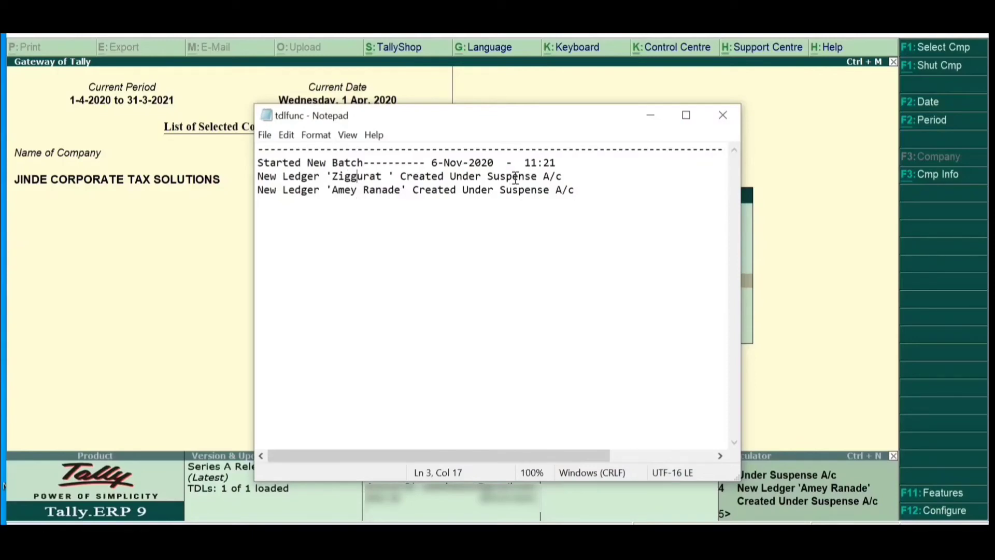
pyautogui.click(654, 117)
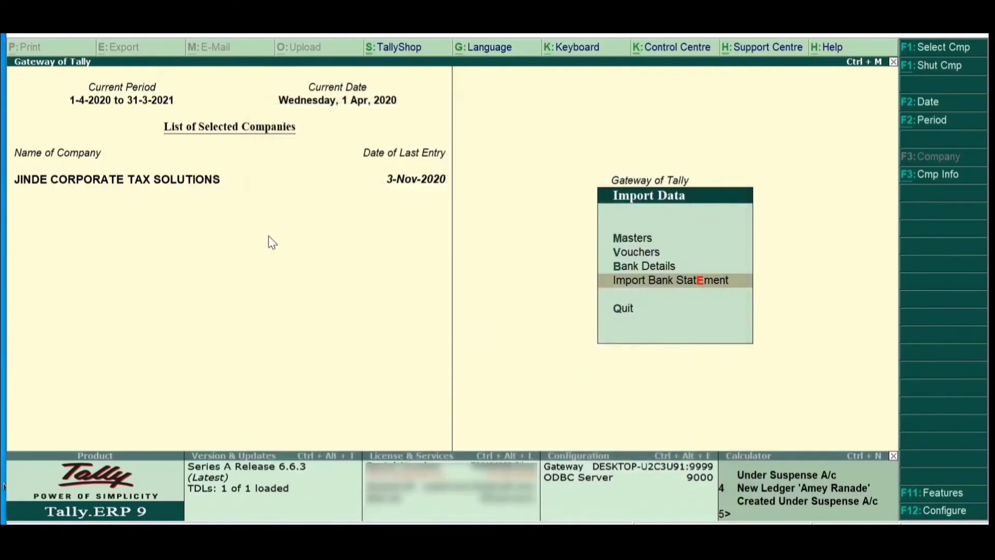
pyautogui.press('Escape')
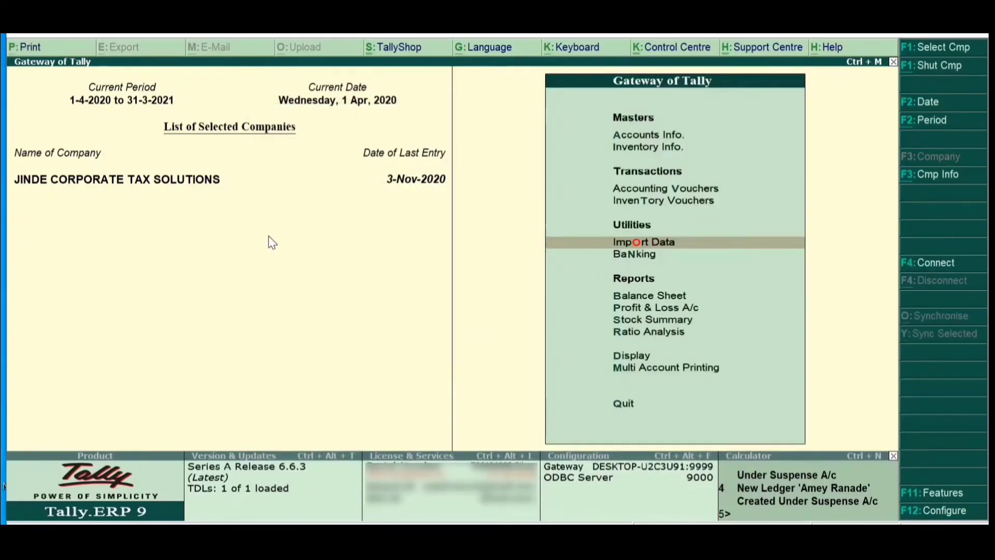
# Step: Open the Day Book and set its period from 1-4-2020 to 31-3-2021
pyautogui.press('d')
pyautogui.press('y')
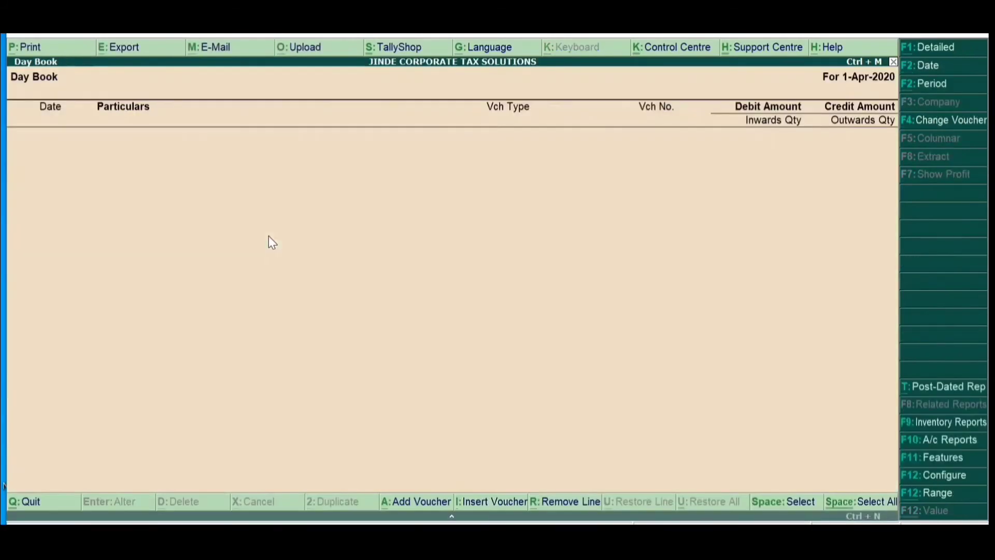
pyautogui.hotkey('alt', 'F2')
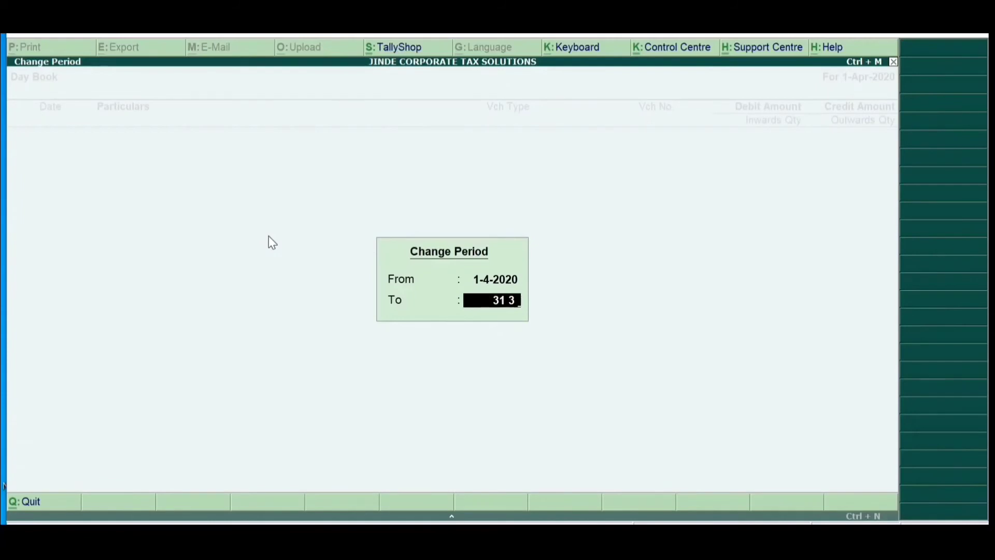
pyautogui.write('1')
pyautogui.press('Return')
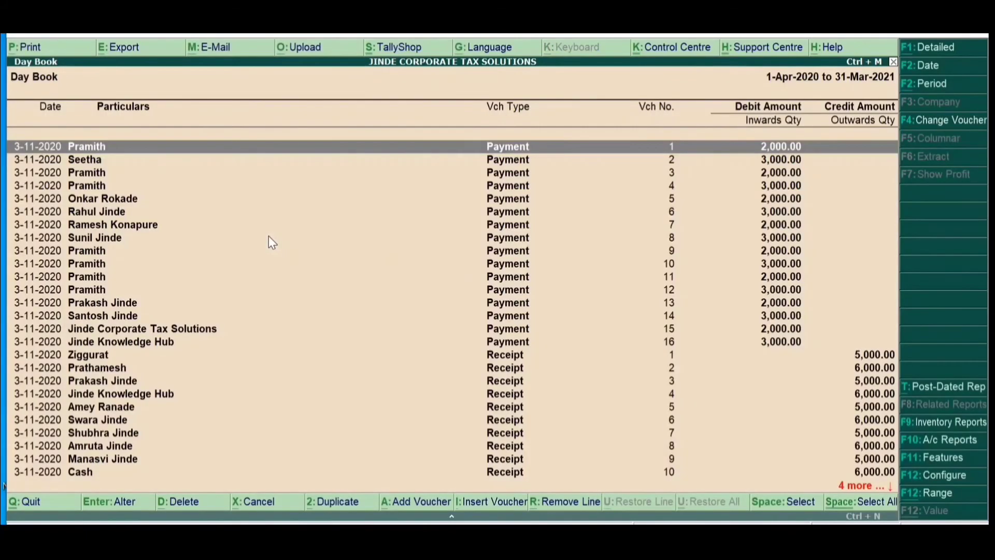
# Step: Examine the imported payment and receipt vouchers throughout the Day Book, checking their dates, ledgers, voucher types and amounts
pyautogui.press('Down')
pyautogui.press('Down')
pyautogui.press('Down')
pyautogui.press('Down')
pyautogui.press('Down')
pyautogui.press('Down')
pyautogui.press('Down')
pyautogui.press('Down')
pyautogui.press('Down')
pyautogui.press('Down')
pyautogui.press('Down')
pyautogui.press('Down')
pyautogui.press('Down')
pyautogui.press('Down')
pyautogui.press('Down')
pyautogui.press('Down')
pyautogui.press('Down')
pyautogui.press('Down')
pyautogui.press('Down')
pyautogui.press('Down')
pyautogui.press('Down')
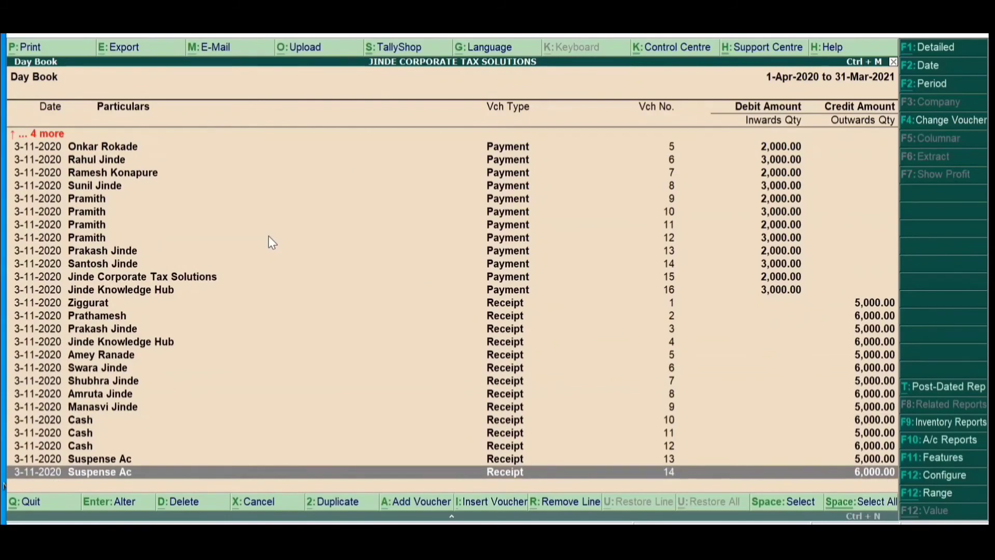
pyautogui.press('Up')
pyautogui.press('Up')
pyautogui.press('Up')
pyautogui.press('Up')
pyautogui.press('Up')
pyautogui.press('Up')
pyautogui.press('Up')
pyautogui.press('Up')
pyautogui.press('Up')
pyautogui.press('Up')
pyautogui.press('Up')
pyautogui.press('Up')
pyautogui.press('Up')
pyautogui.press('Up')
pyautogui.press('Up')
pyautogui.press('Up')
pyautogui.press('Up')
pyautogui.press('Up')
pyautogui.press('Up')
pyautogui.press('Up')
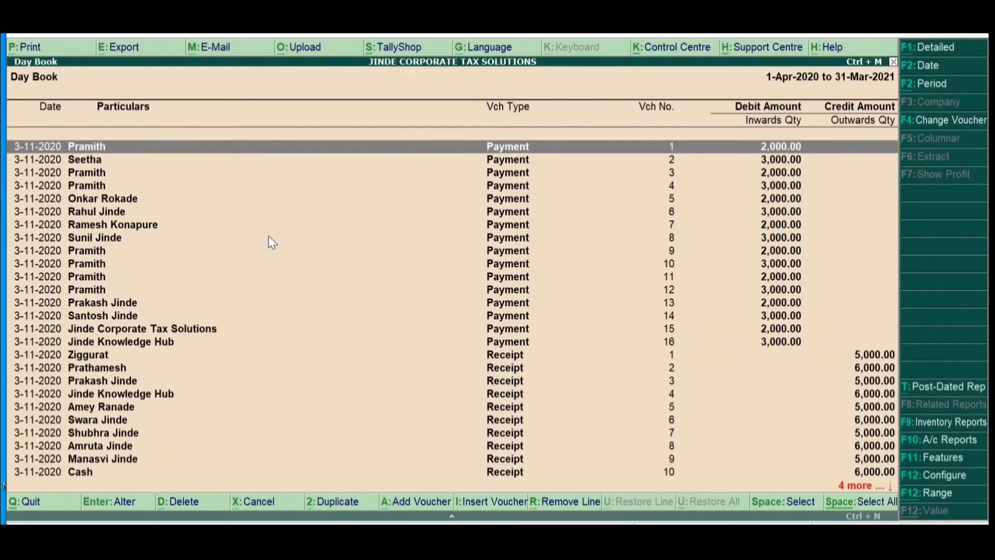
pyautogui.press('Down')
pyautogui.press('Down')
pyautogui.press('Down')
pyautogui.press('Down')
pyautogui.press('Down')
pyautogui.press('Down')
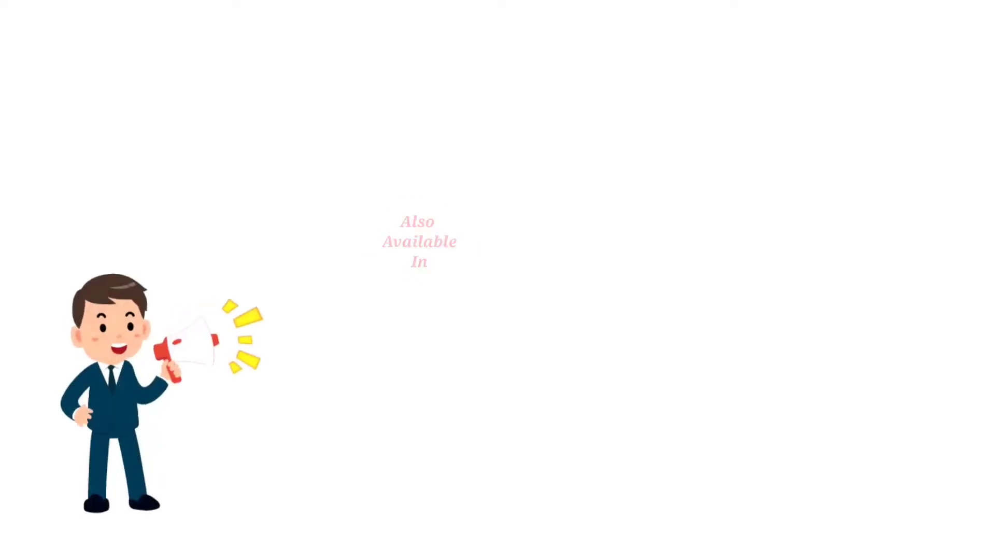